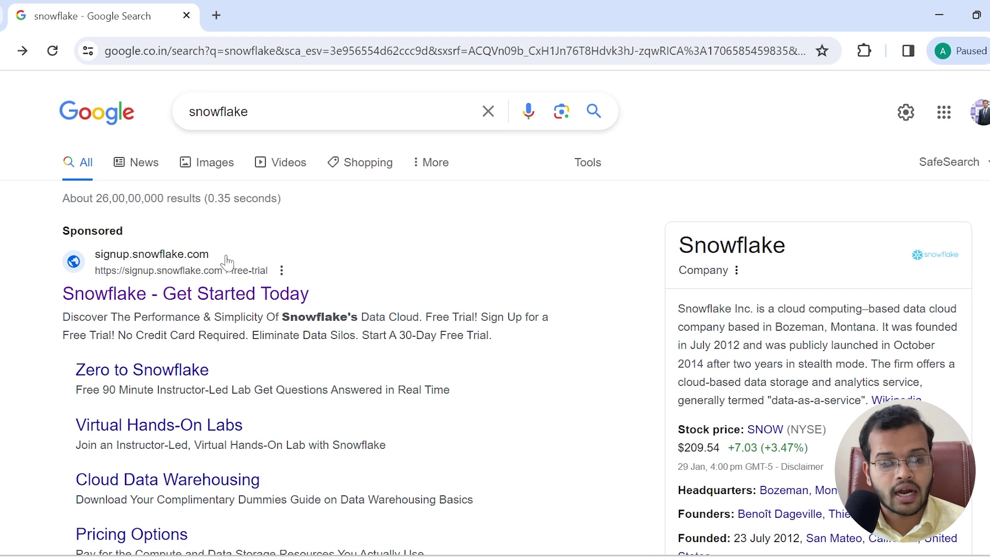
Open the sponsored 'Snowflake - Get Started Today' result to reach the trial form
click(226, 298)
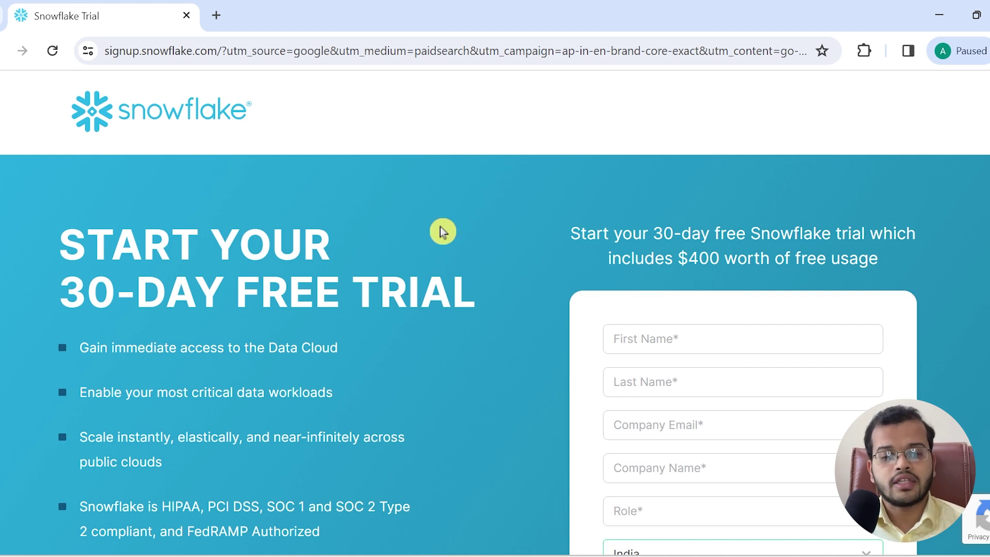
scroll(440, 226, down, 2)
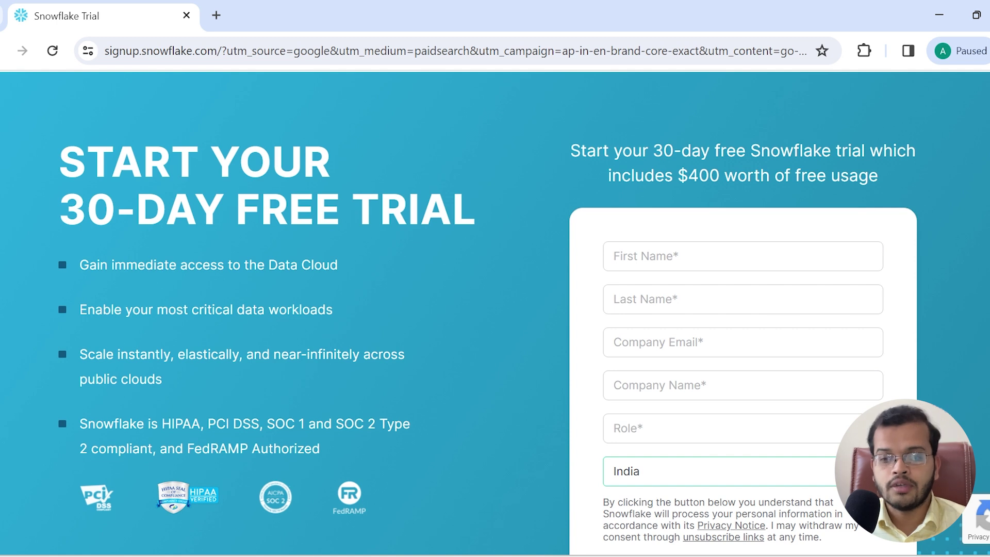
scroll(859, 186, down, 1)
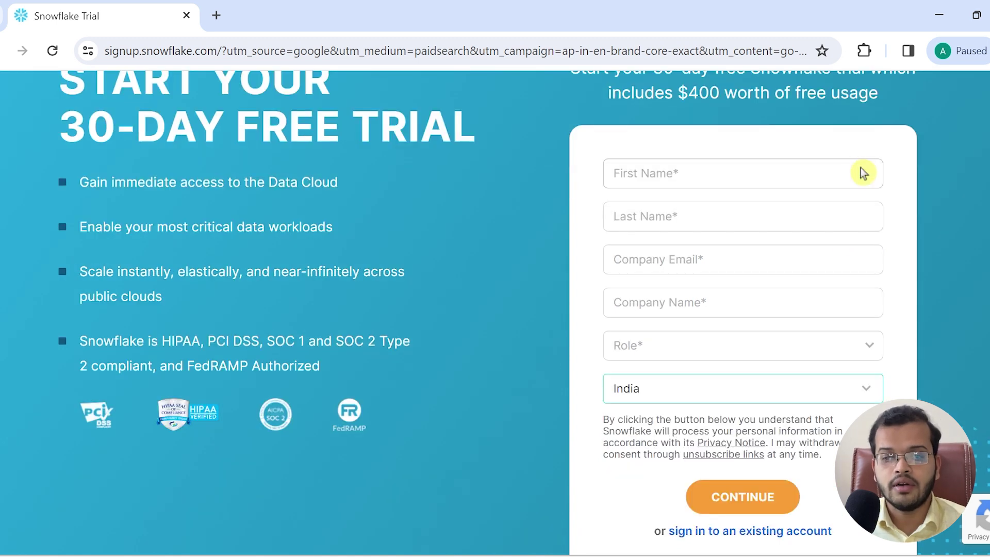
Enter name, email and company Know How Academy, choose role BI / Analyst, and continue
click(859, 174)
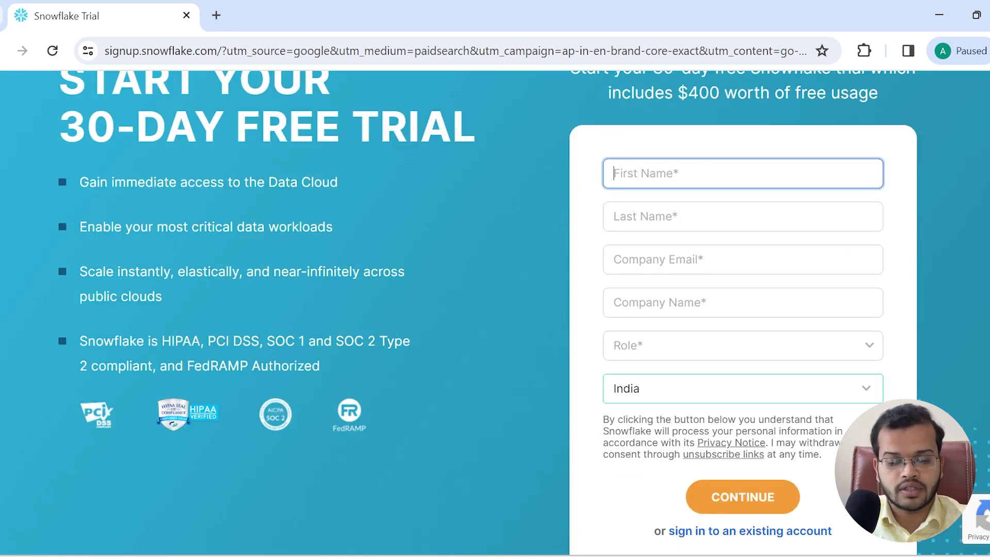
text(M)
key(Tab)
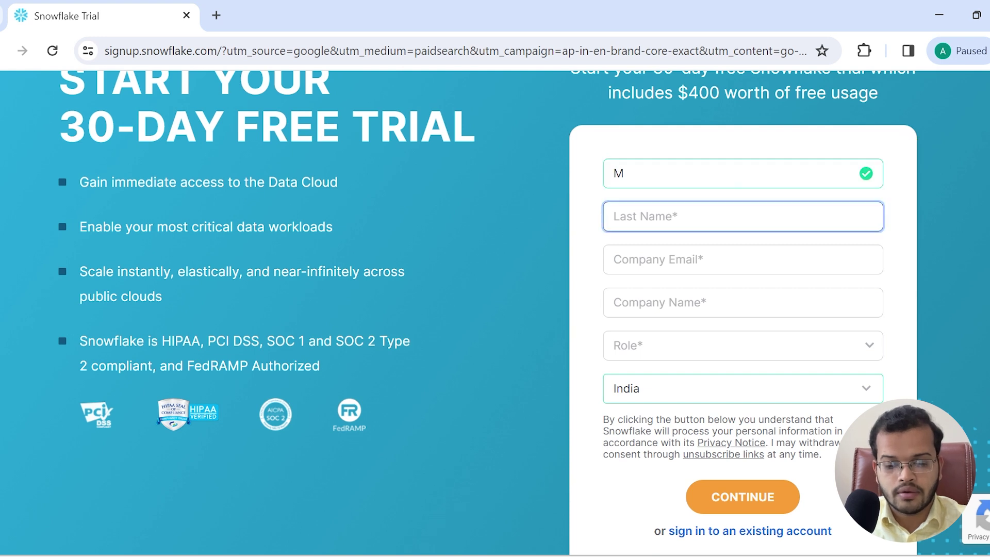
text(Hussain)
key(Tab)
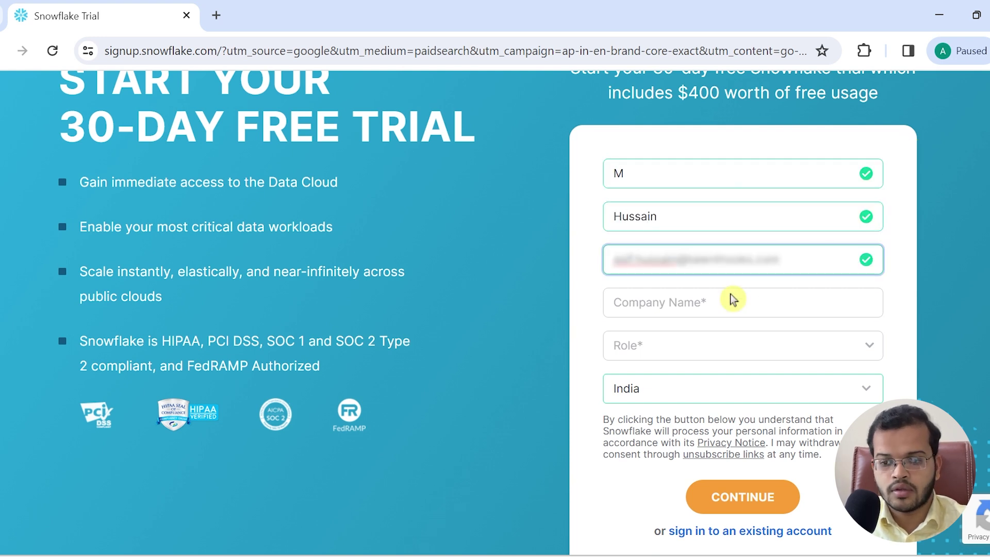
click(711, 345)
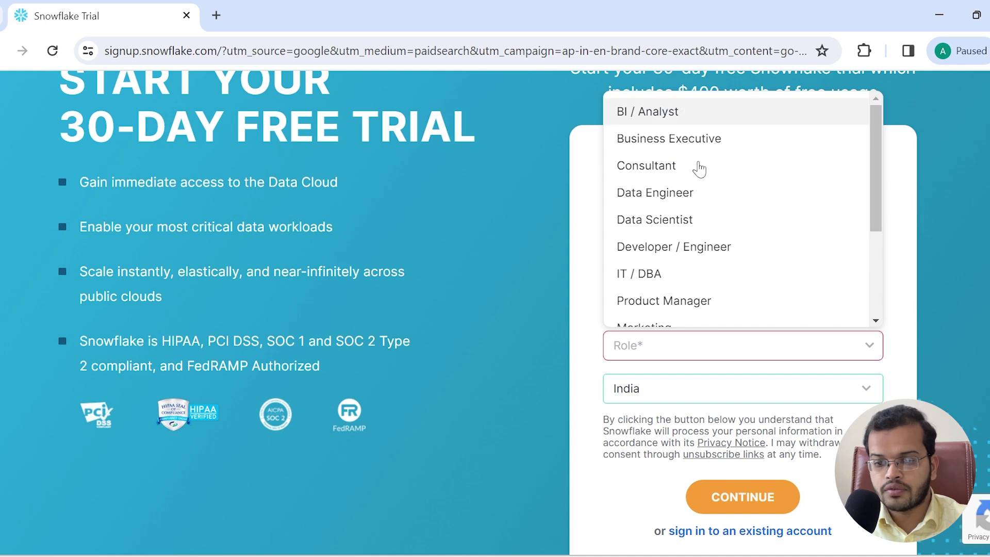
scroll(699, 168, down, 1)
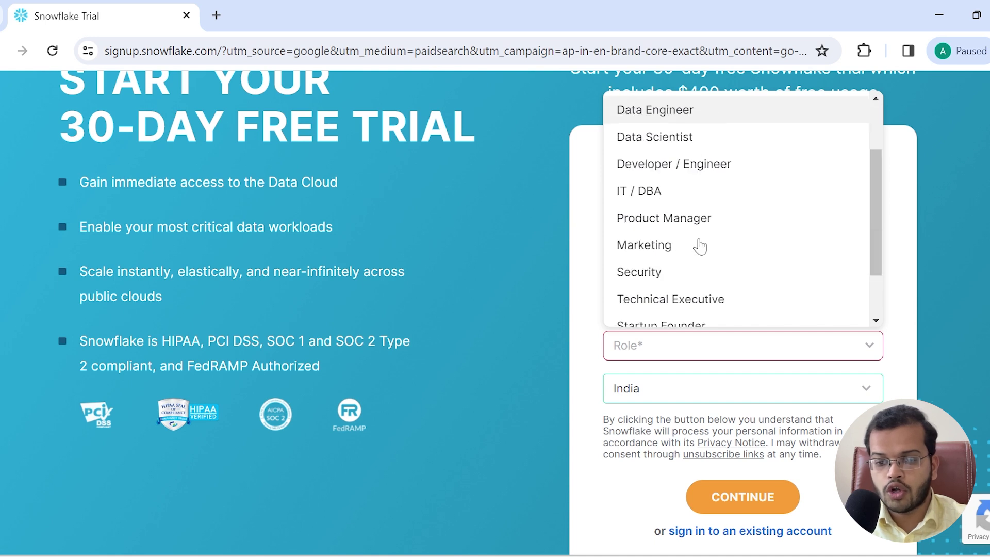
scroll(699, 245, down, 1)
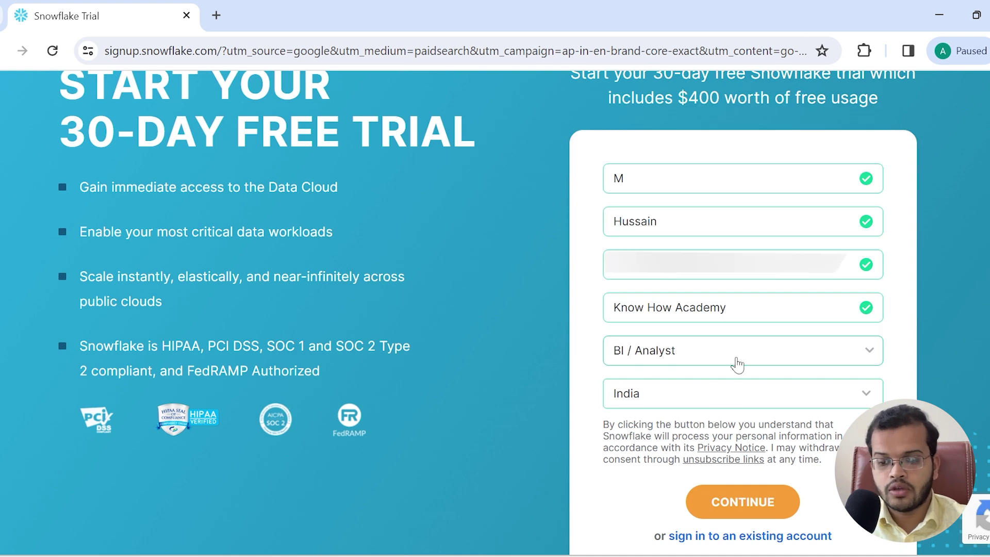
scroll(736, 360, down, 1)
click(739, 427)
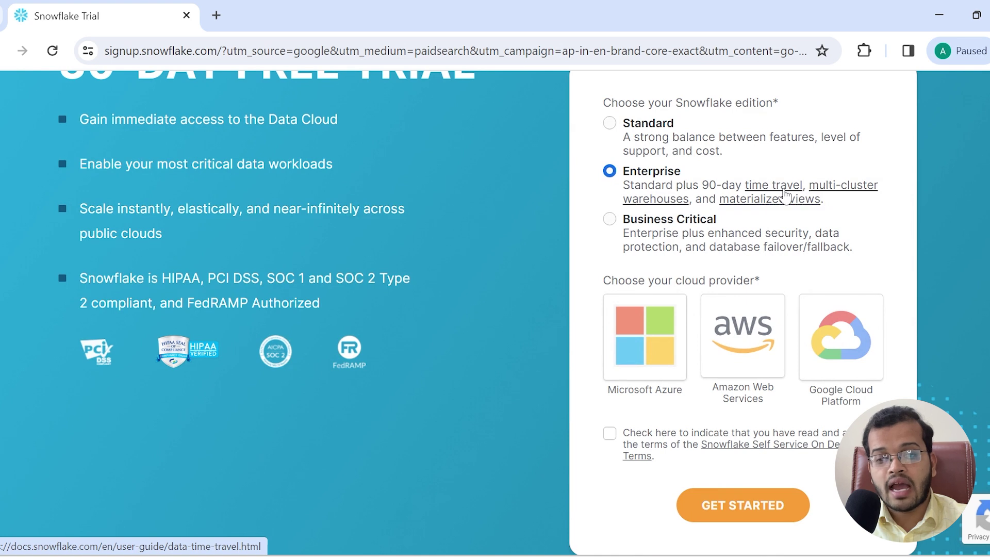
scroll(785, 195, up, 2)
scroll(785, 195, down, 1)
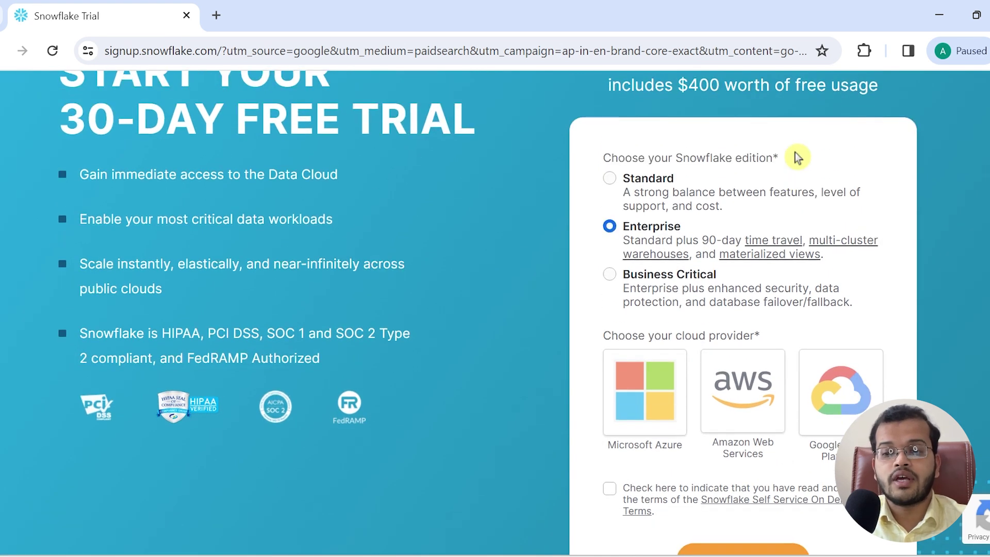
scroll(795, 152, down, 1)
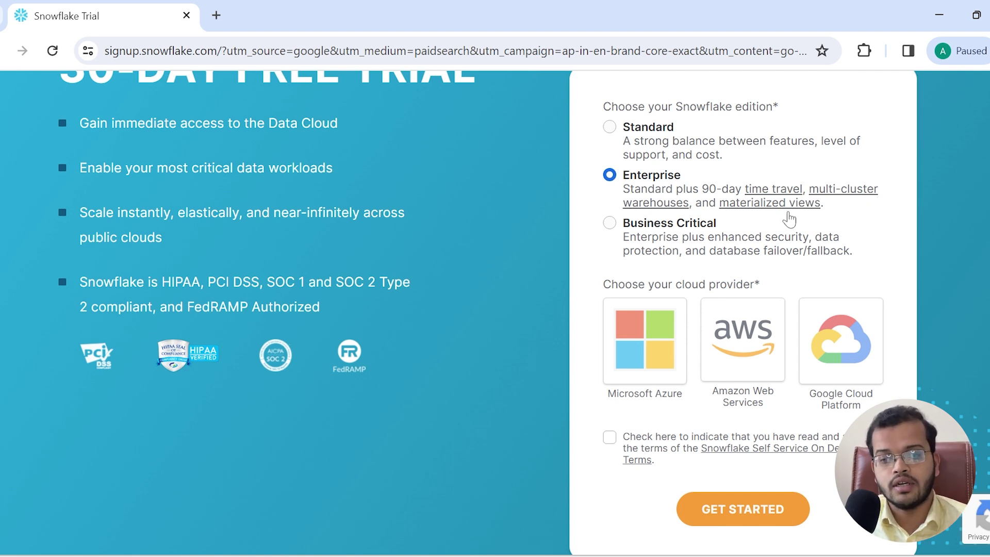
Select Business Critical as the Snowflake edition
click(610, 224)
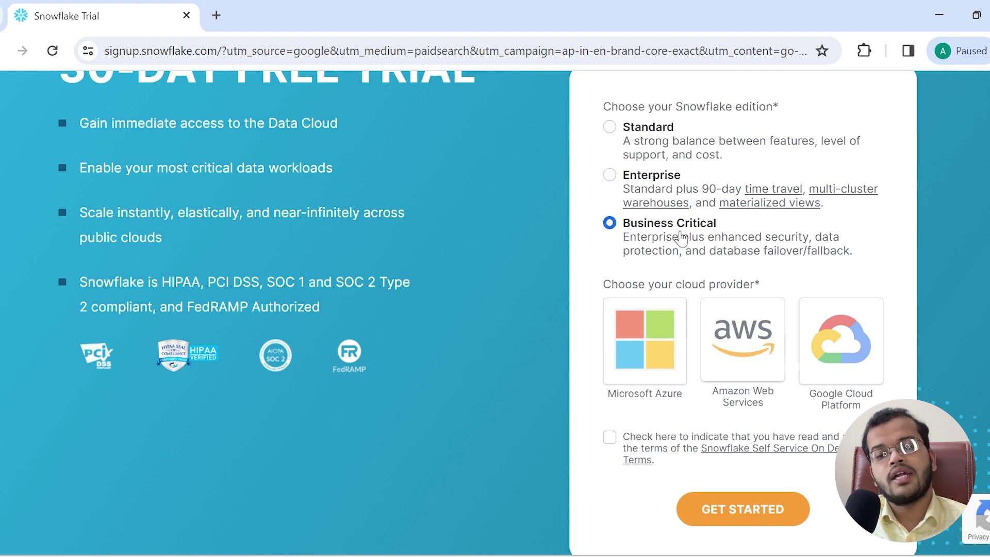
scroll(850, 253, down, 2)
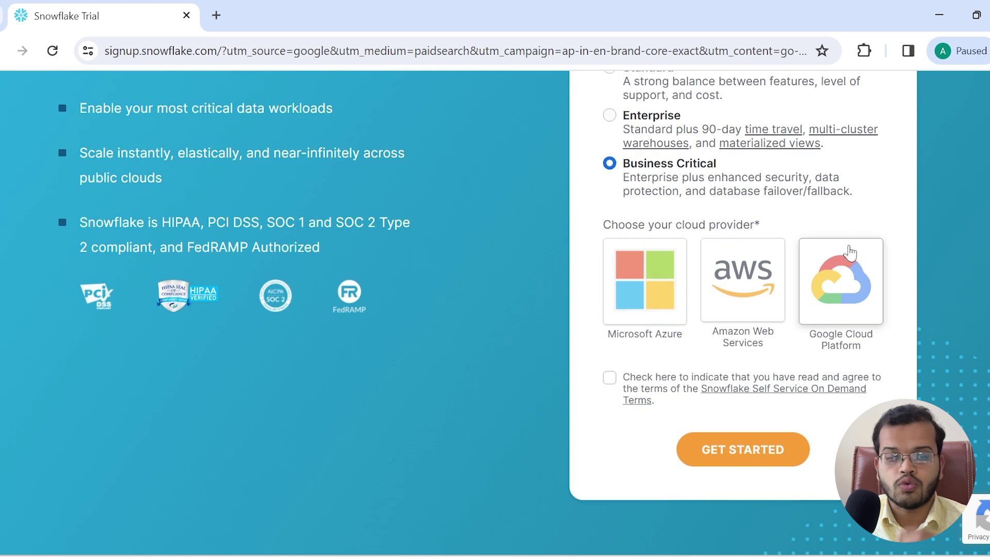
scroll(851, 251, up, 2)
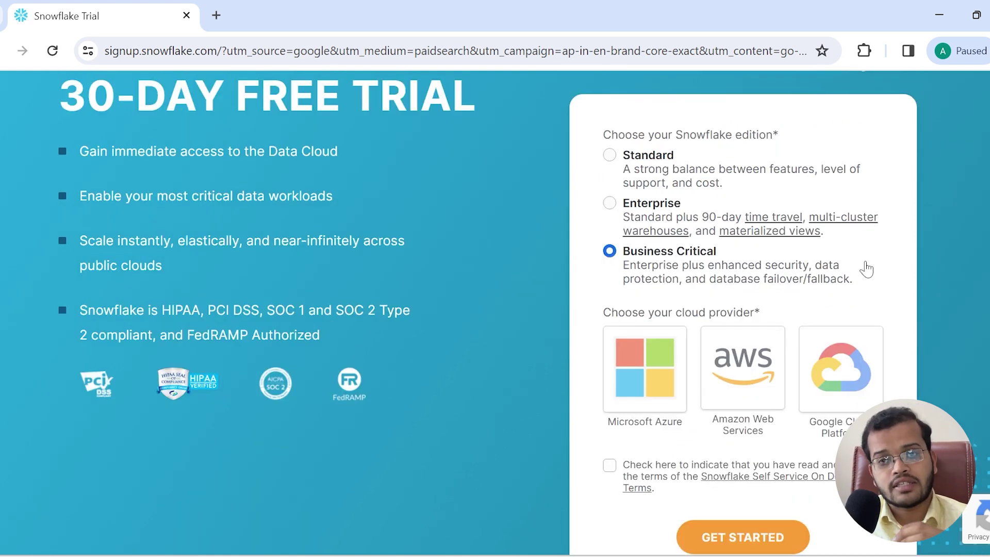
scroll(867, 268, down, 1)
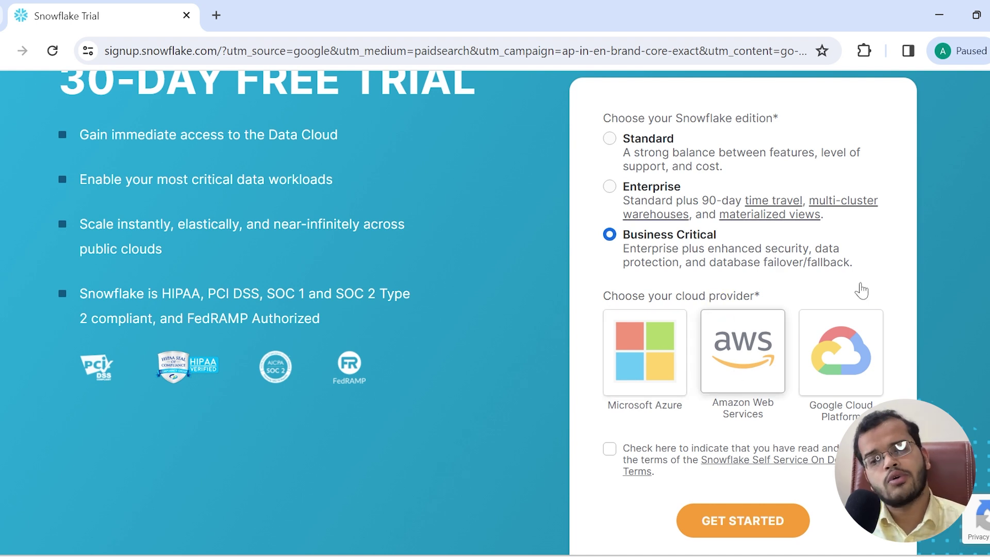
Choose AWS in Asia Pacific (Mumbai), accept the terms, and submit the trial form
click(853, 372)
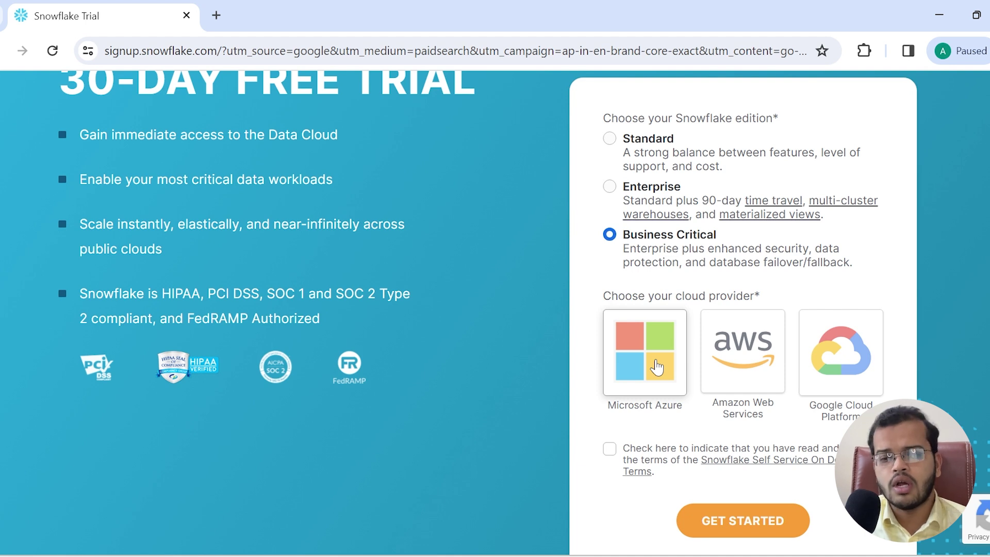
click(751, 373)
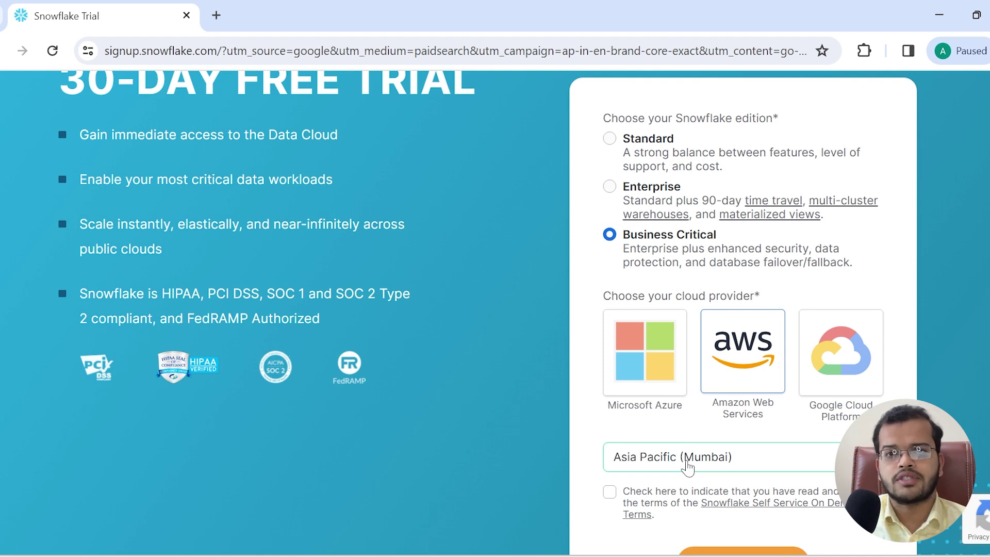
click(610, 492)
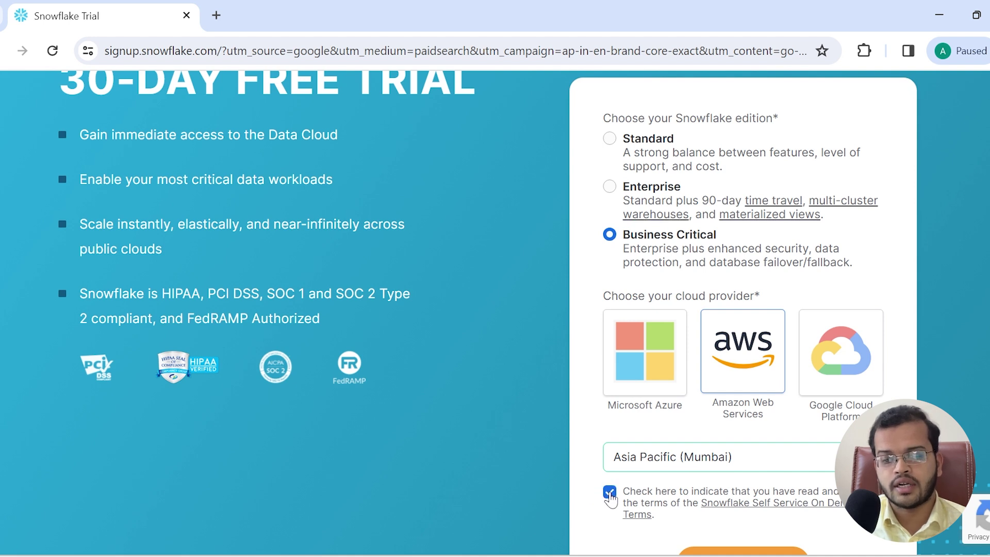
scroll(610, 495, down, 1)
scroll(611, 499, down, 1)
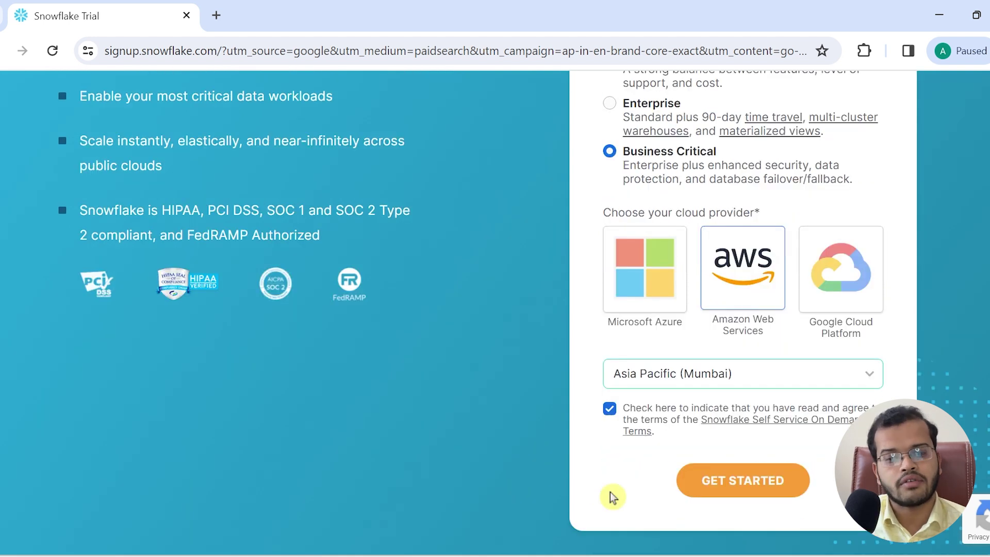
click(727, 486)
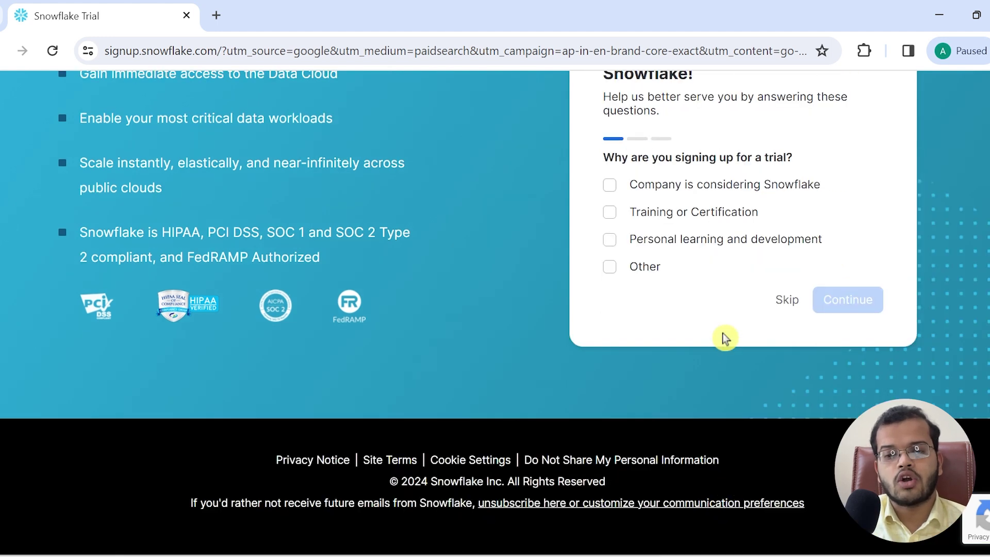
scroll(722, 334, up, 2)
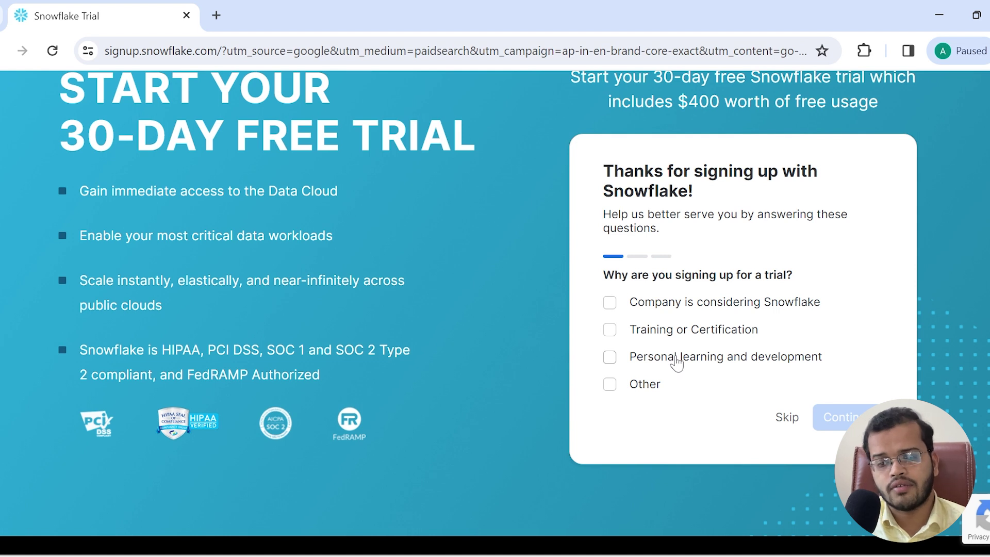
Skip the sign-up reason, intended-use and preferred-languages survey questions
click(787, 417)
scroll(788, 422, down, 2)
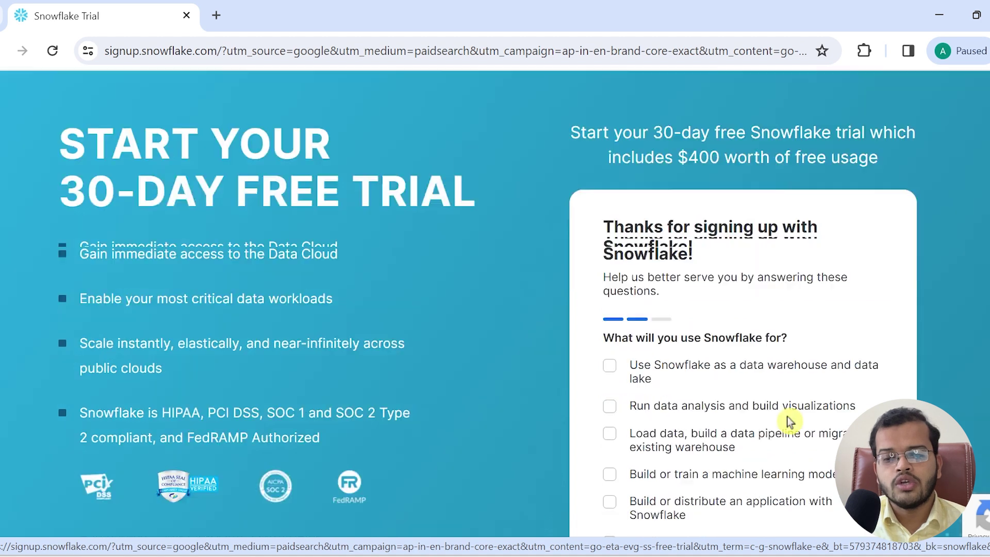
scroll(788, 422, down, 1)
scroll(788, 421, down, 1)
scroll(789, 421, down, 1)
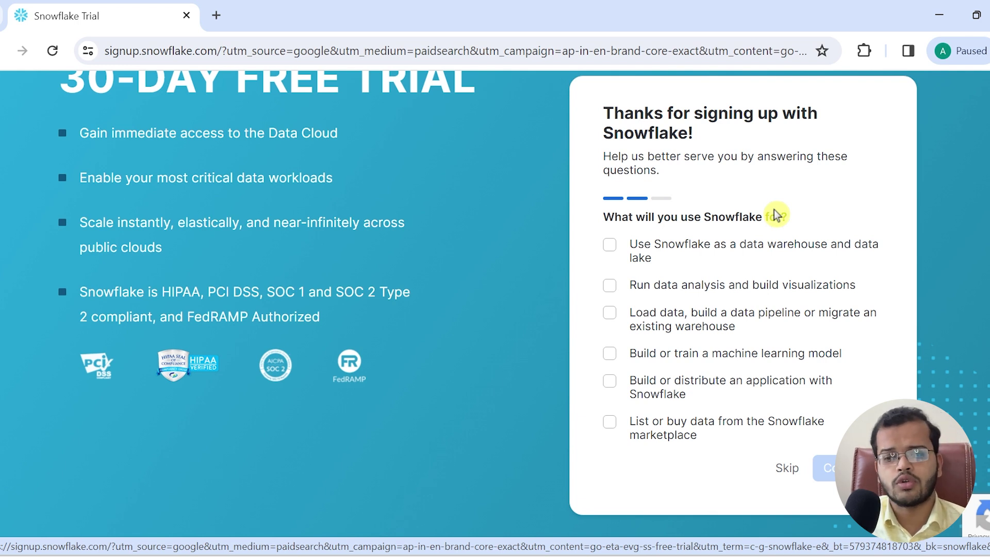
click(787, 467)
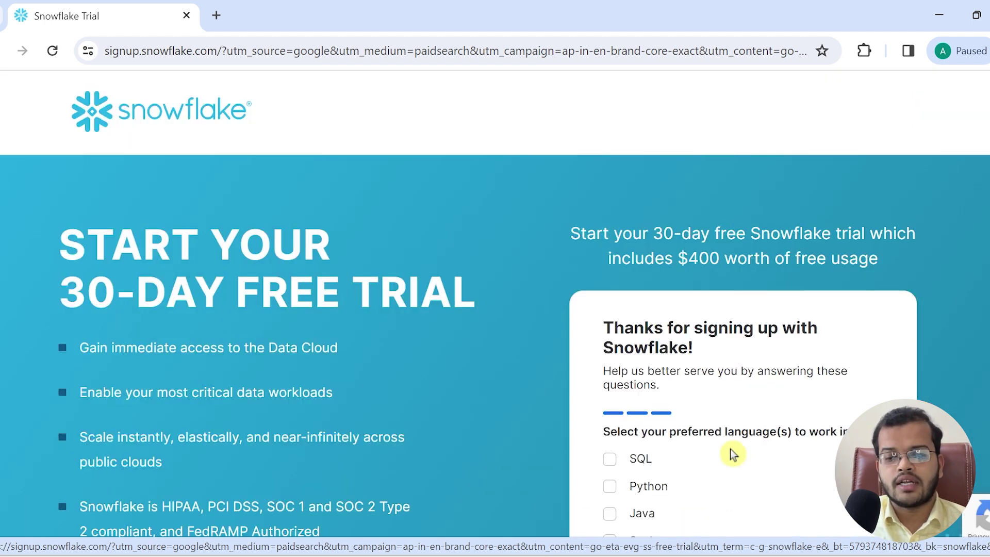
scroll(730, 450, down, 2)
scroll(730, 450, down, 1)
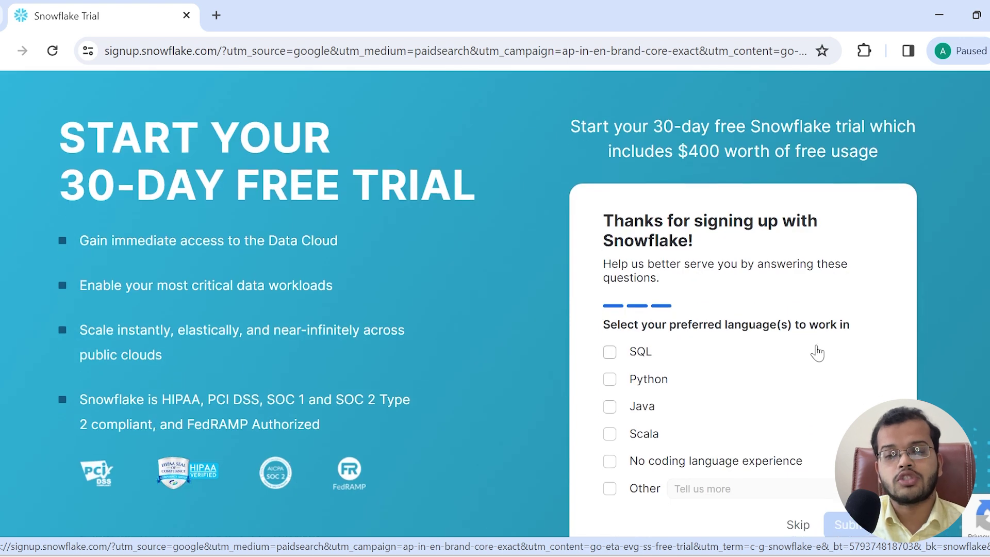
scroll(817, 353, down, 1)
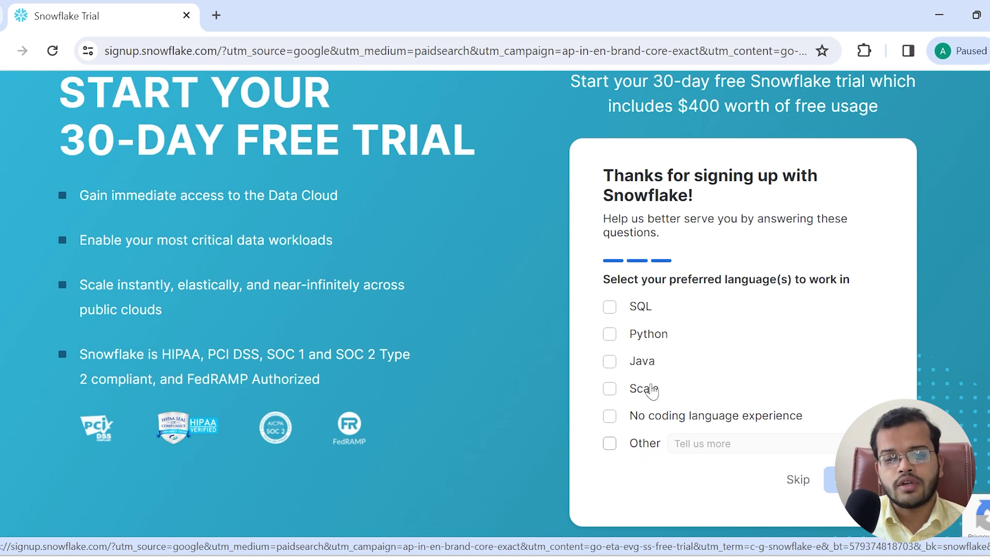
click(797, 480)
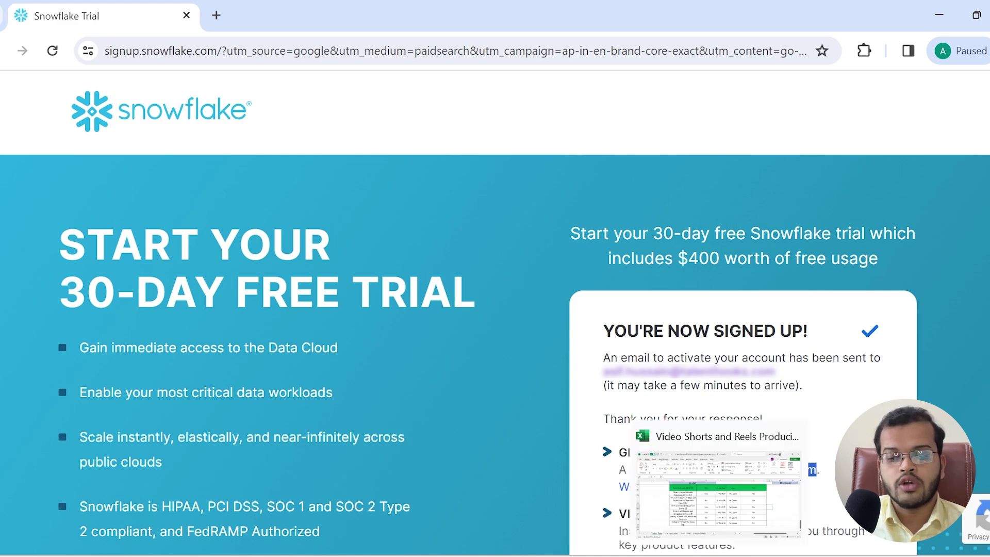
Switch to Outlook and open the 'Activate your Snowflake' email
key(alt+Tab)
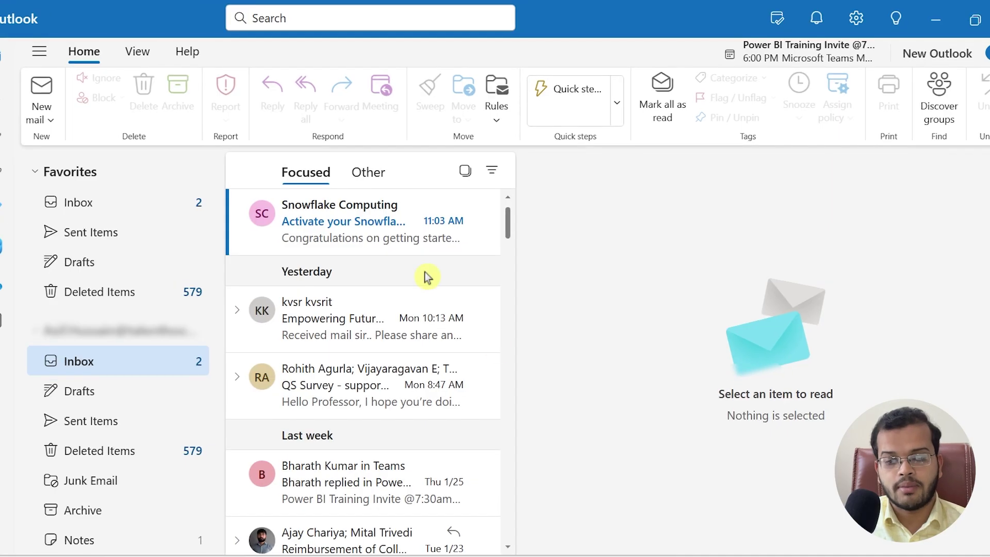
mouse_move(364, 222)
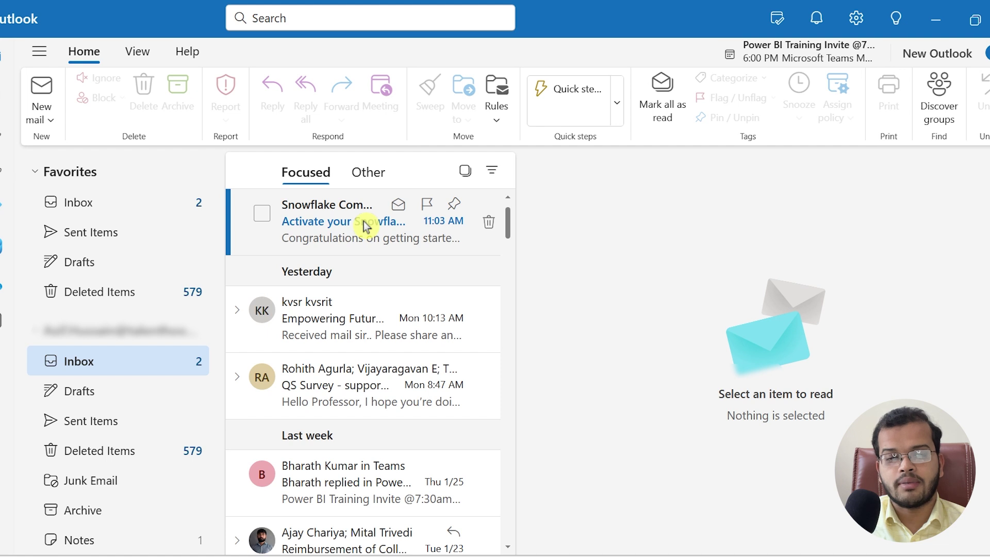
click(367, 225)
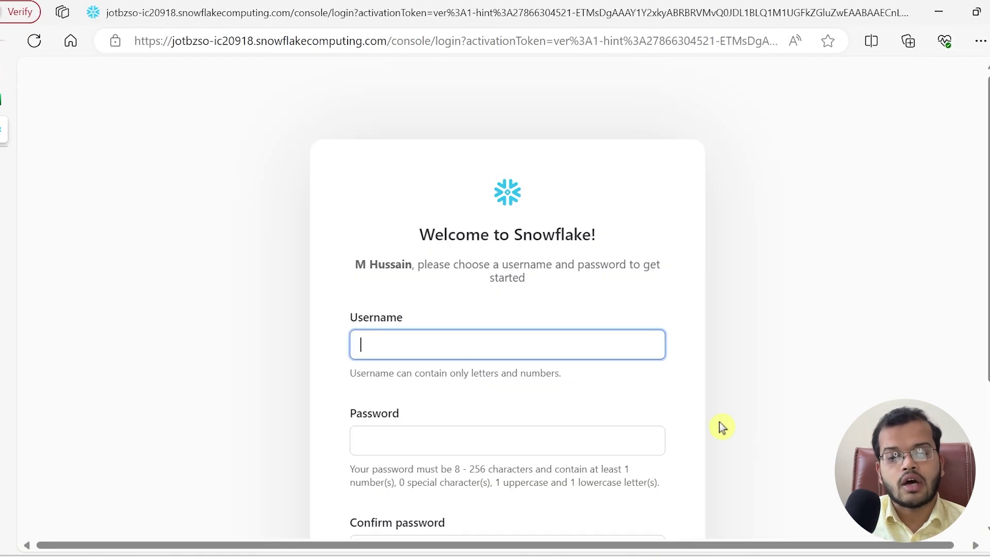
scroll(719, 427, down, 1)
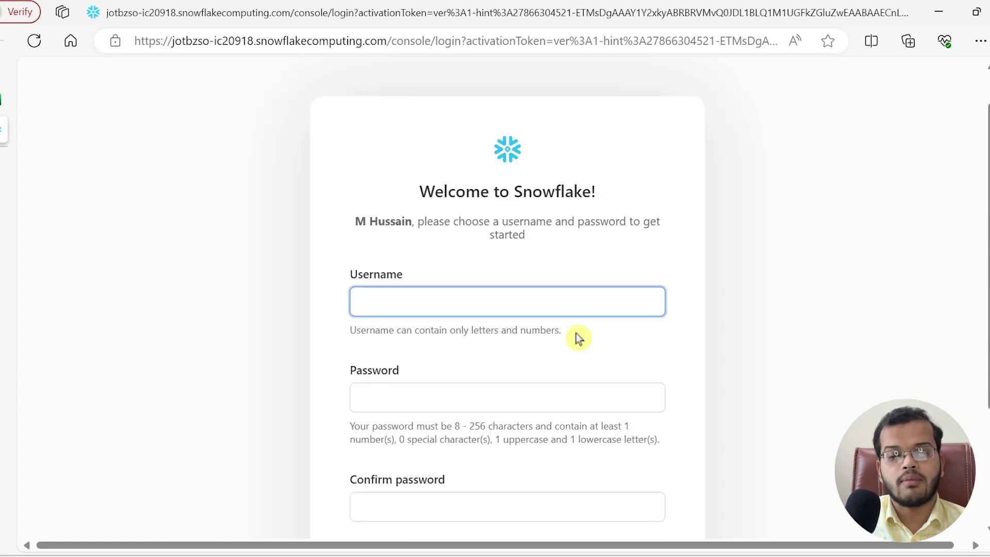
scroll(572, 325, down, 2)
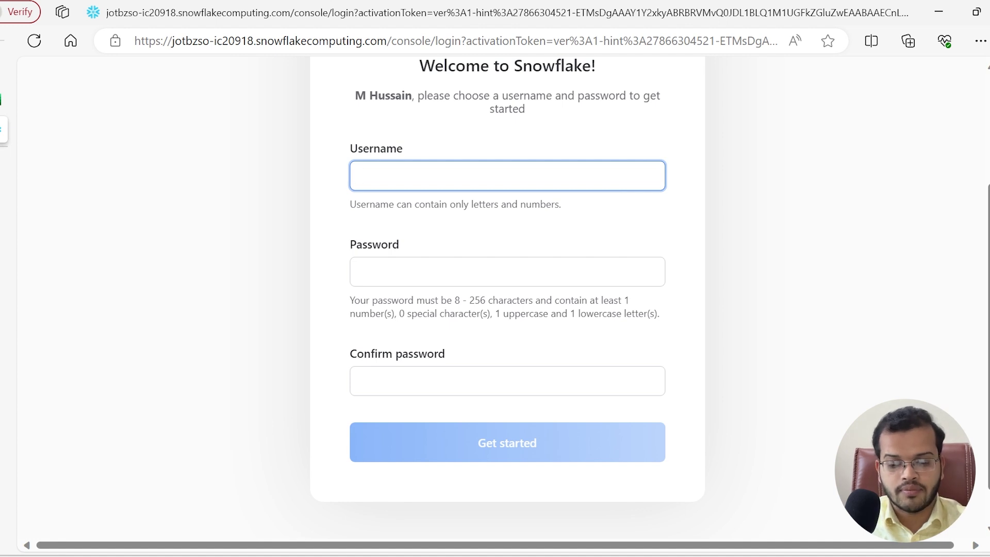
text(MHu)
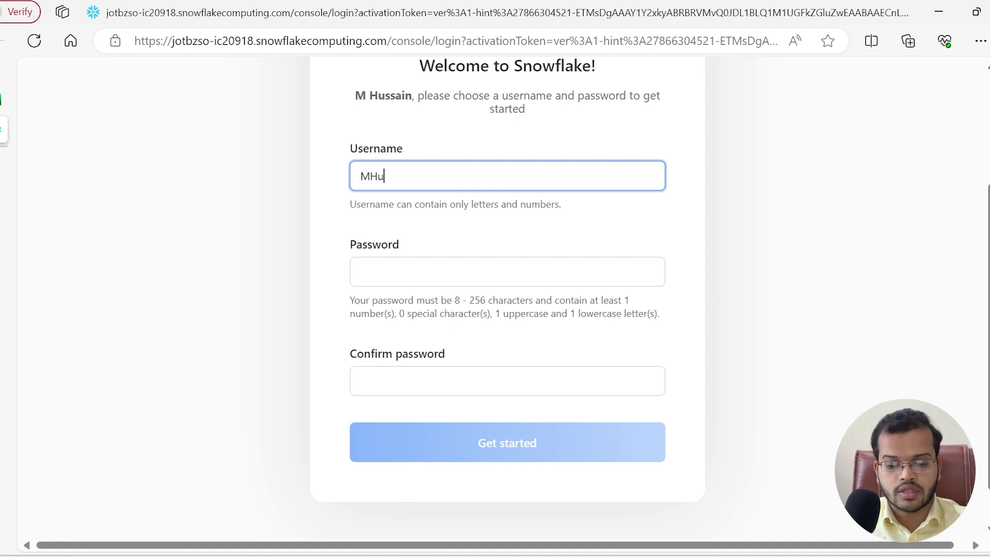
text(ssain)
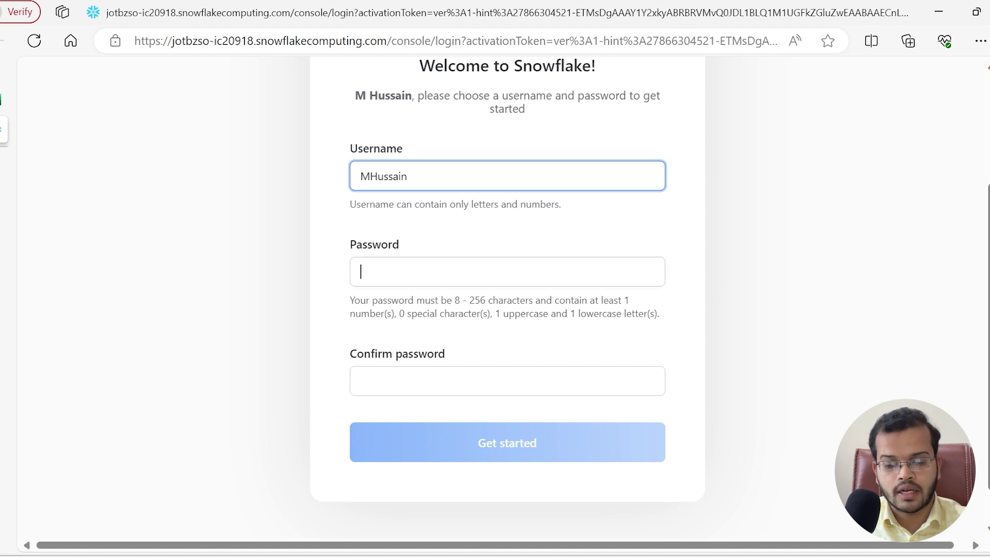
click(364, 271)
text(********)
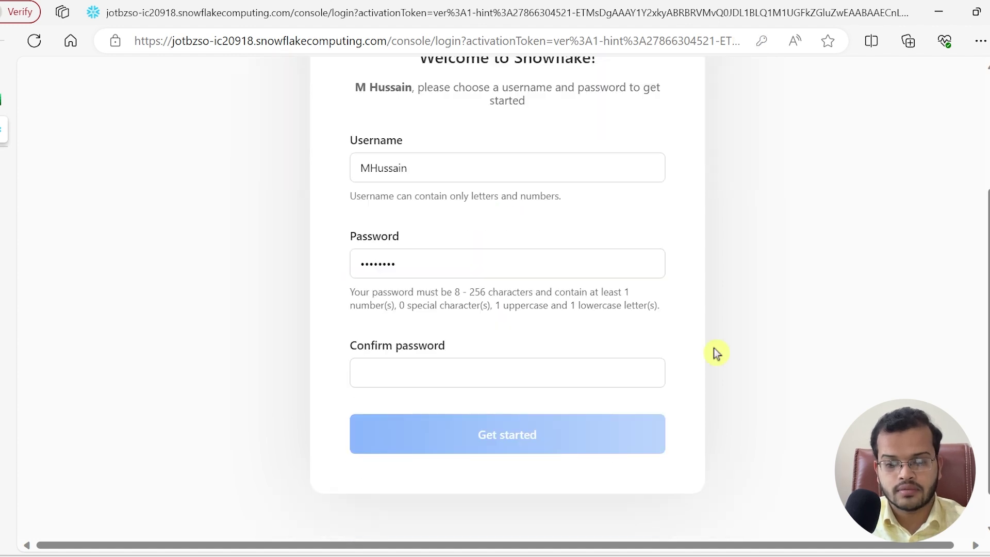
key(Tab)
text(****)
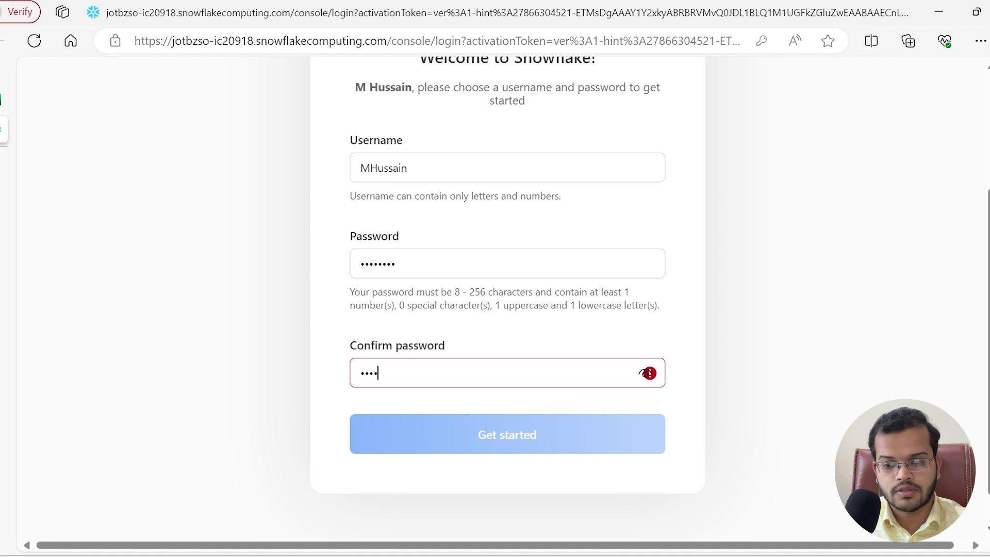
text(****)
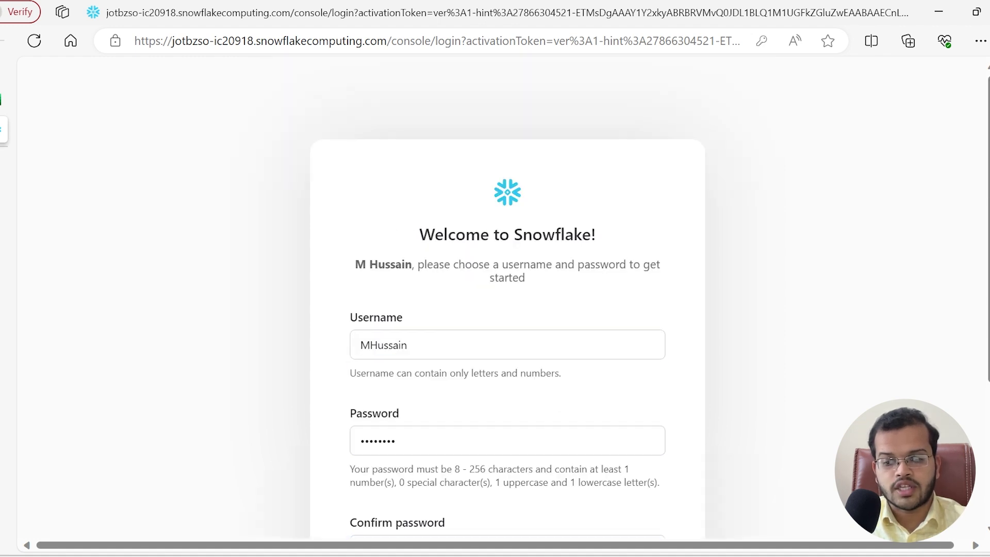
click(532, 403)
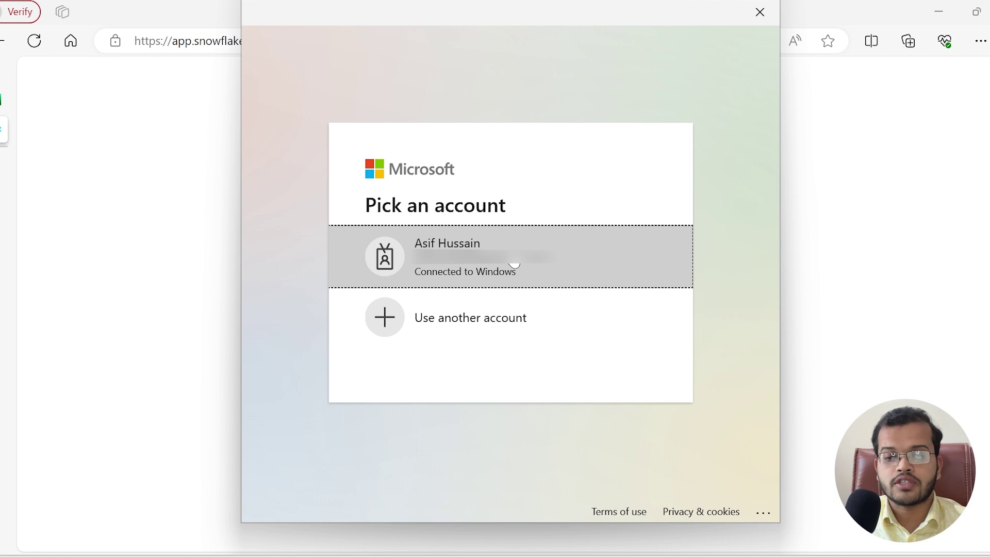
Choose the Microsoft account marked Connected to Windows in the account picker
click(515, 256)
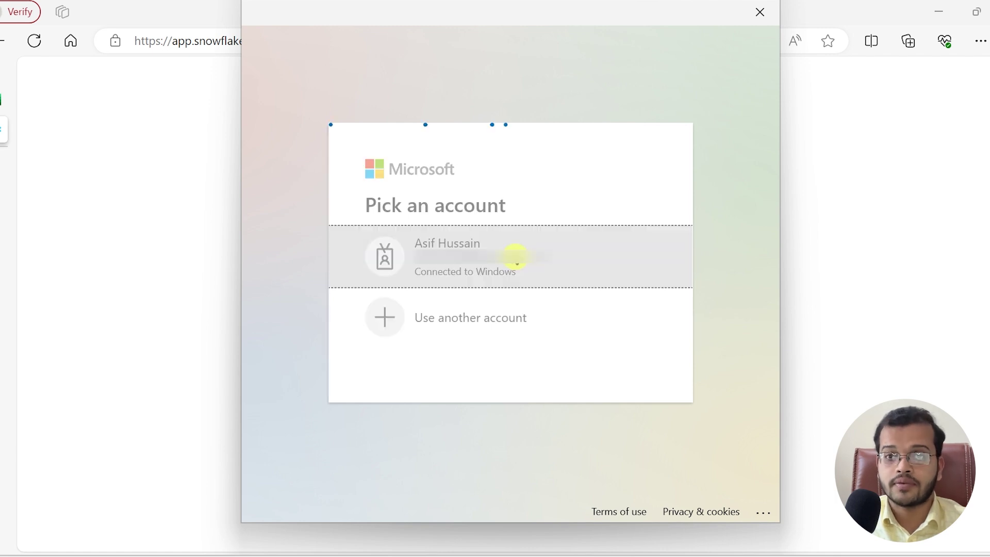